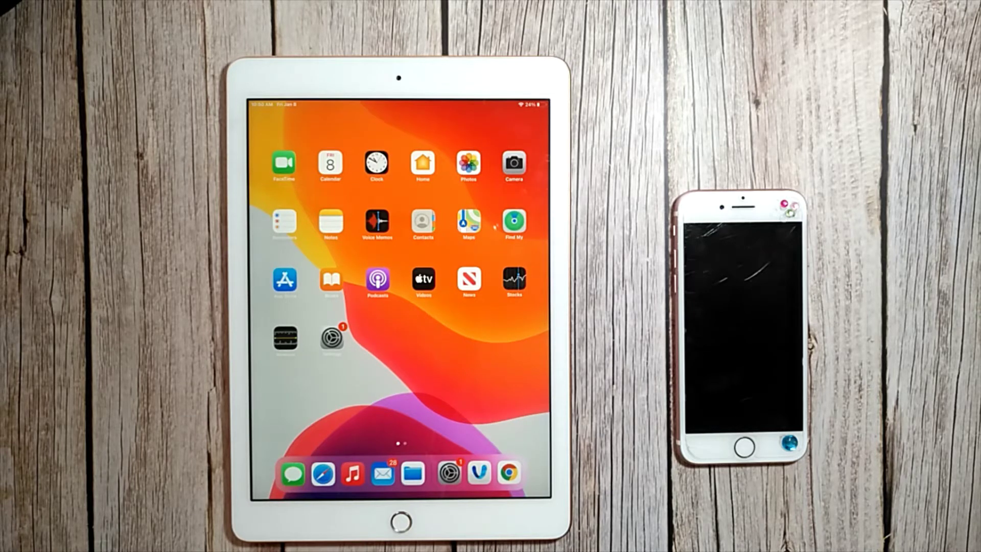
Launch Settings to reach the Apple ID account page with sign-out blocked by restrictions
click(331, 338)
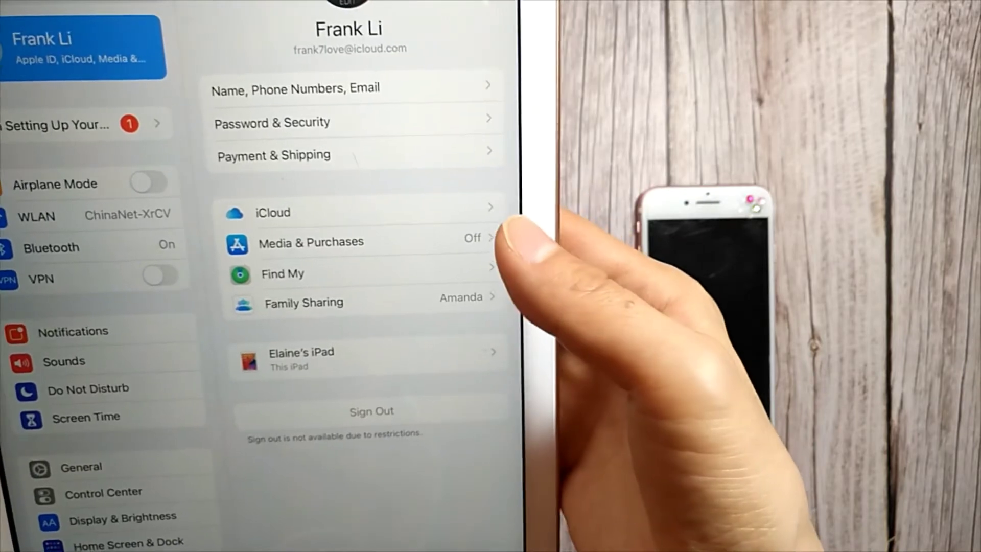
Check the Finish Setting Up suggestions, then return to the Apple ID page
drag(438, 208, 430, 530)
click(61, 131)
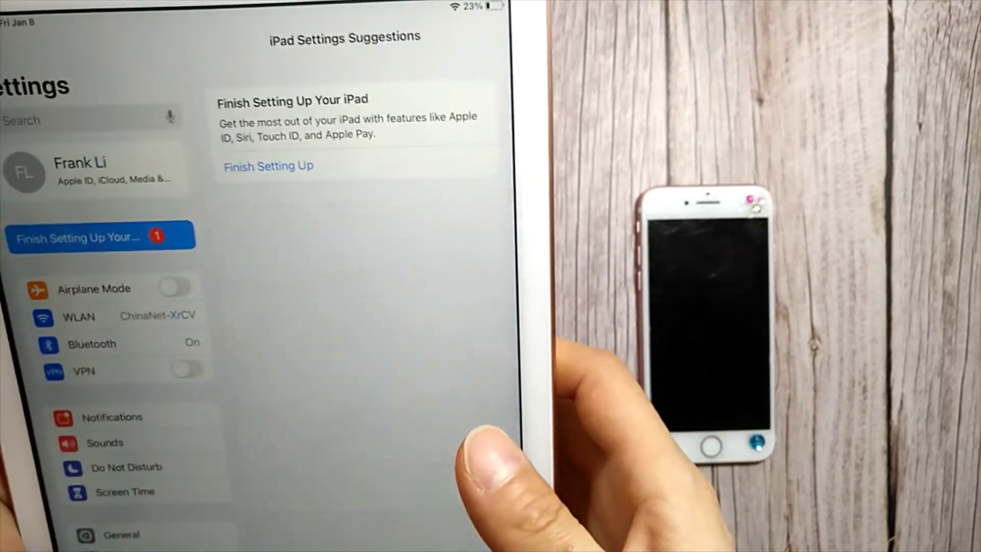
click(84, 54)
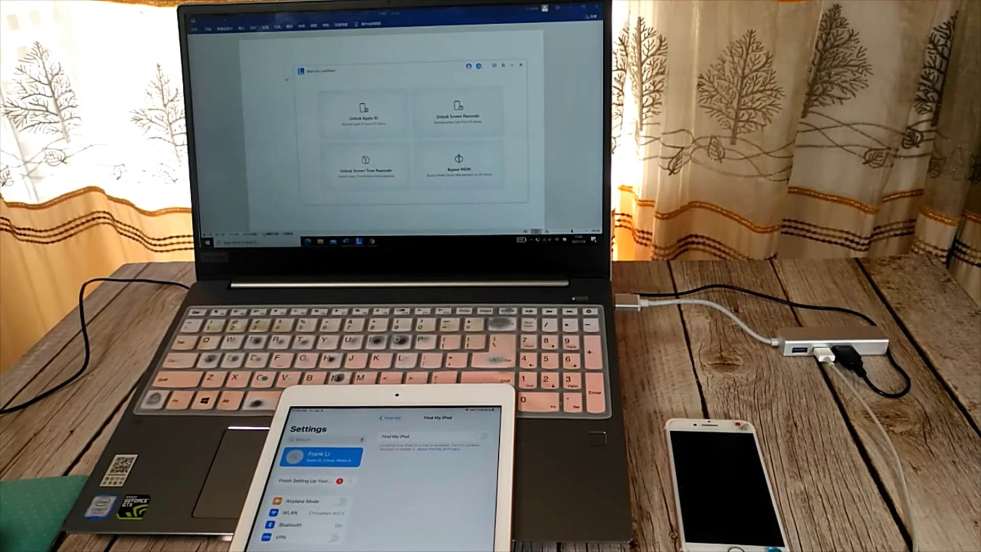
mouse_move(371, 240)
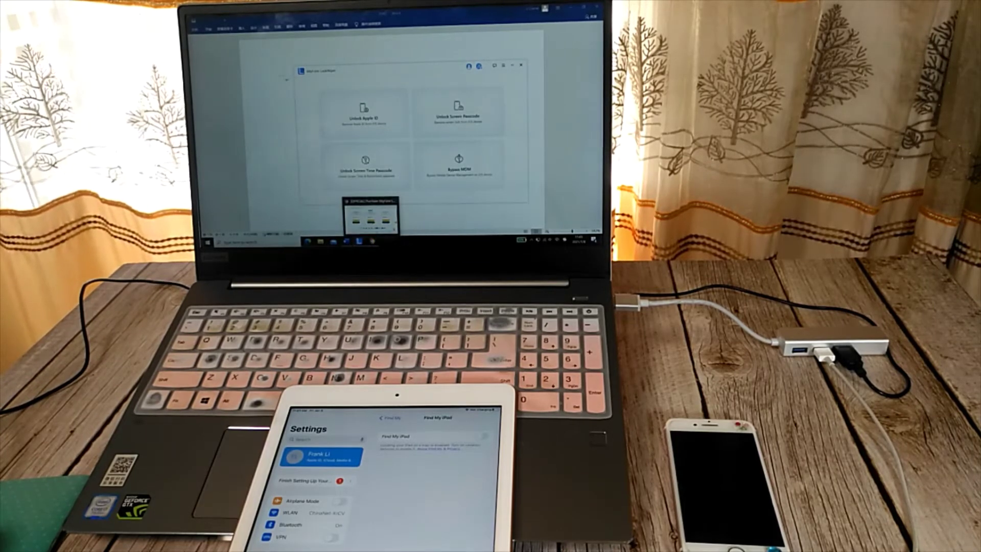
Bring Chrome's pricing page with the $29.95, $39.95 and $59.95 plans to the front
click(370, 218)
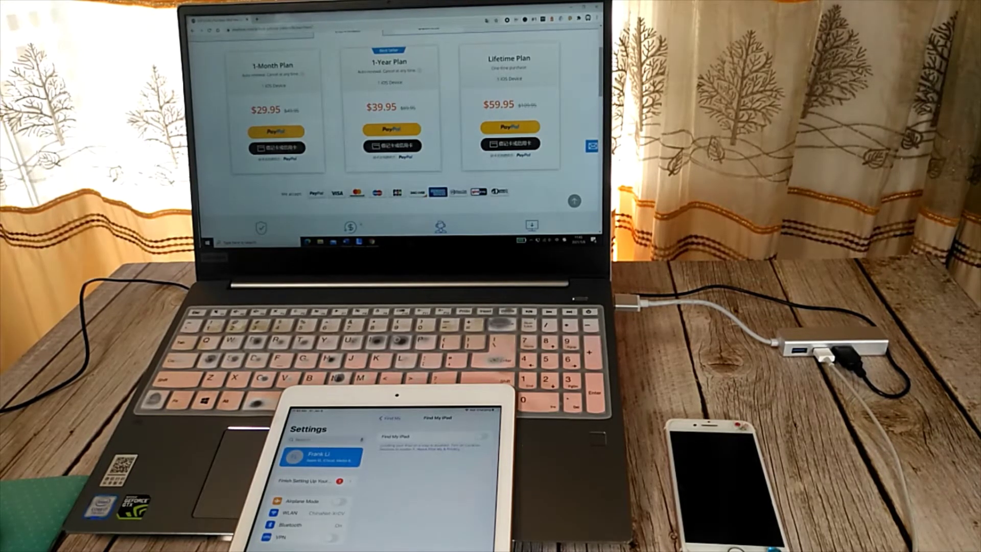
scroll(395, 123, down, 2)
scroll(395, 123, up, 2)
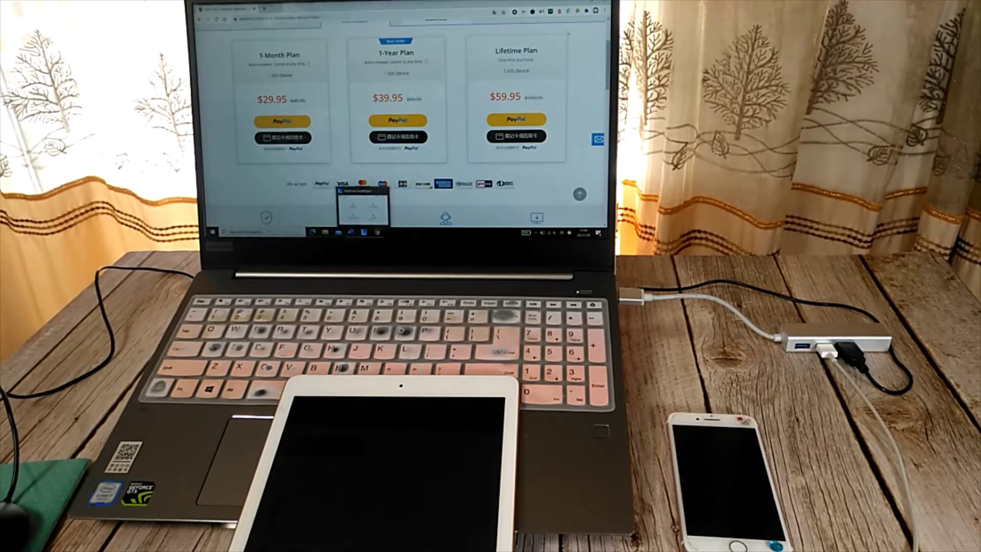
Return to the unlocker's main window and nudge it slightly left and upward on the desktop
click(364, 232)
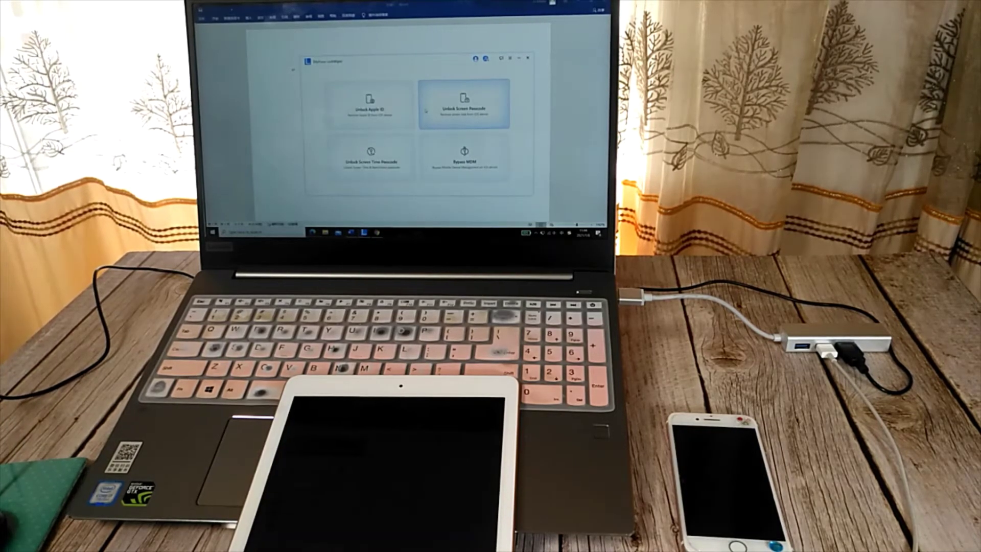
drag(401, 61, 377, 66)
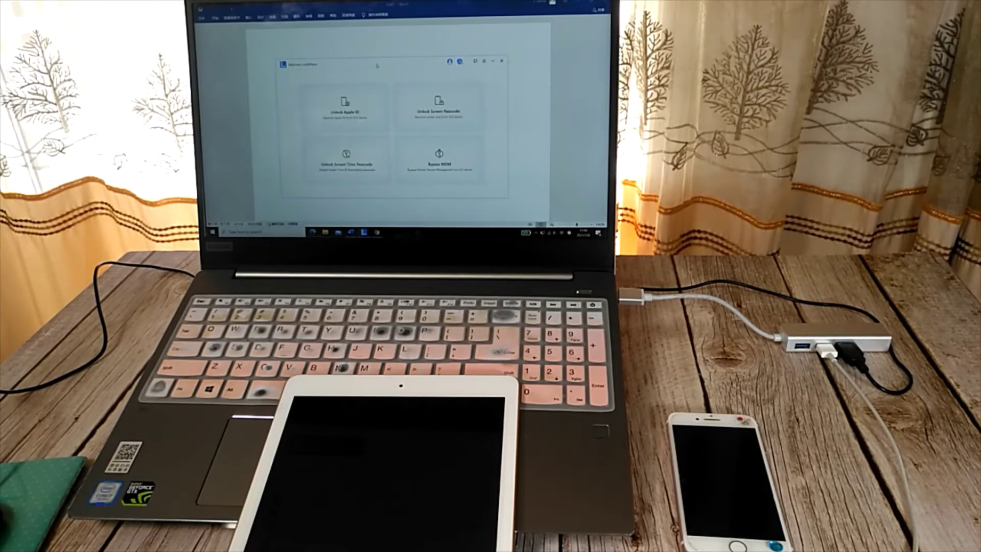
drag(377, 65, 375, 58)
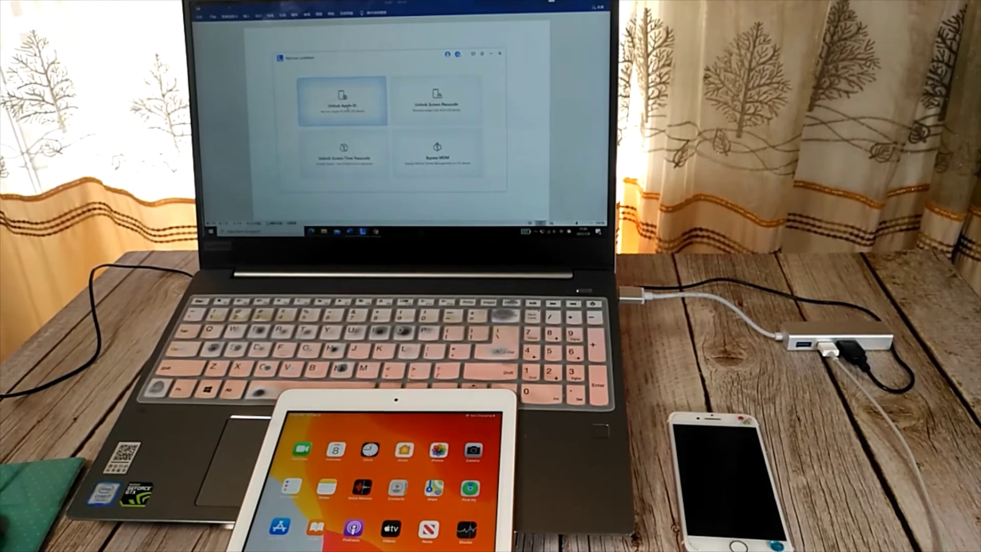
Choose the Unlock Apple ID option from the unlocker's main menu
click(348, 108)
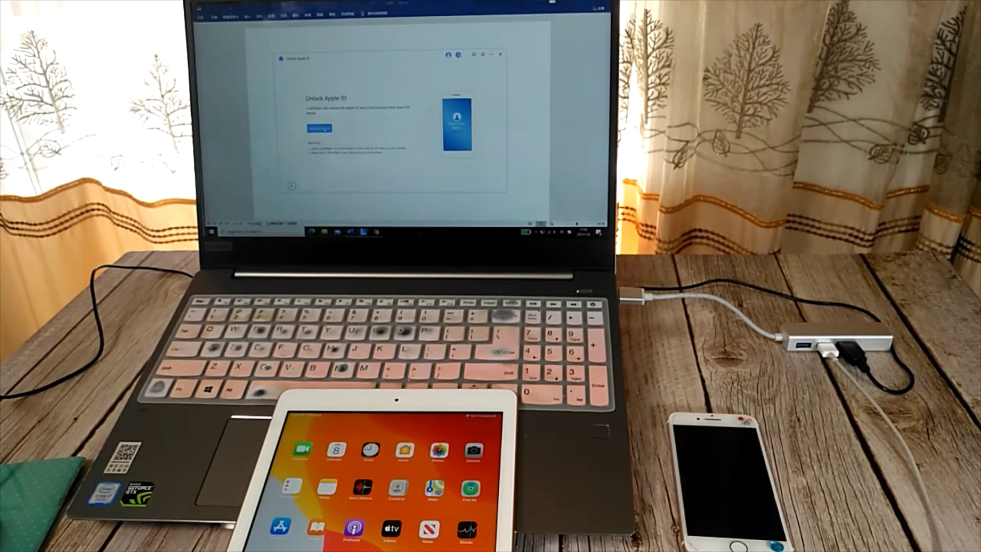
Start Unlock Now to begin removing the Apple ID from the connected iPad
click(324, 129)
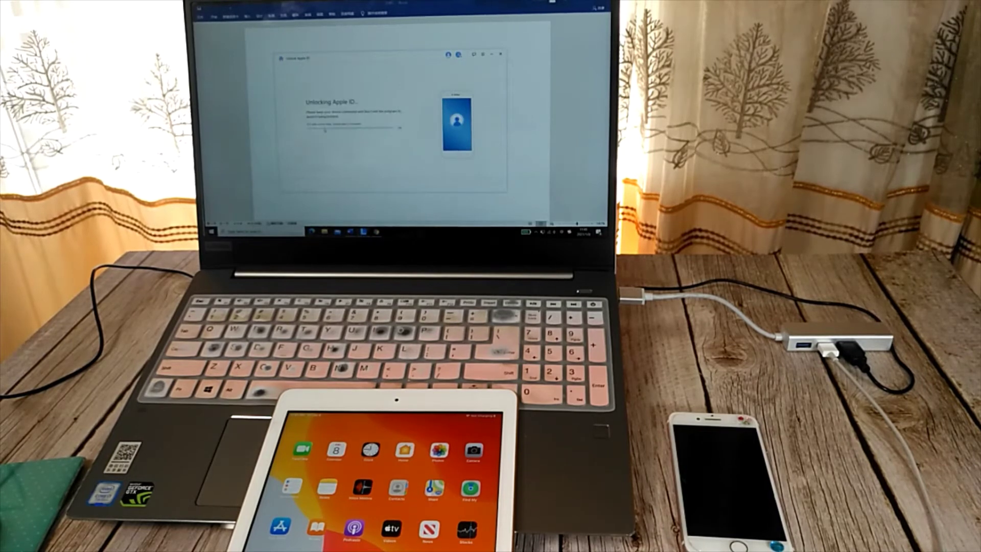